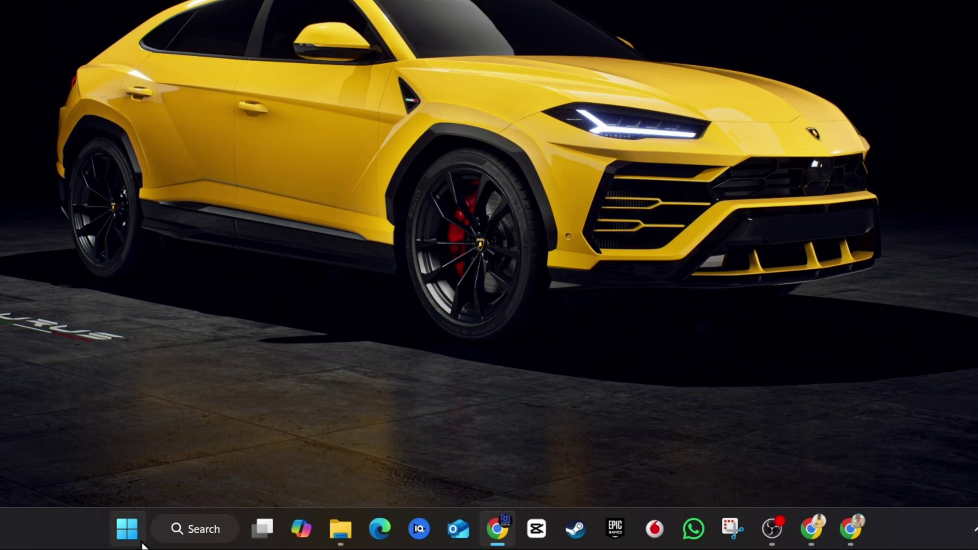
- Bring up the Start button's quick-link menu of system tools
{"action": "right_click", "coordinate": [133, 539]}
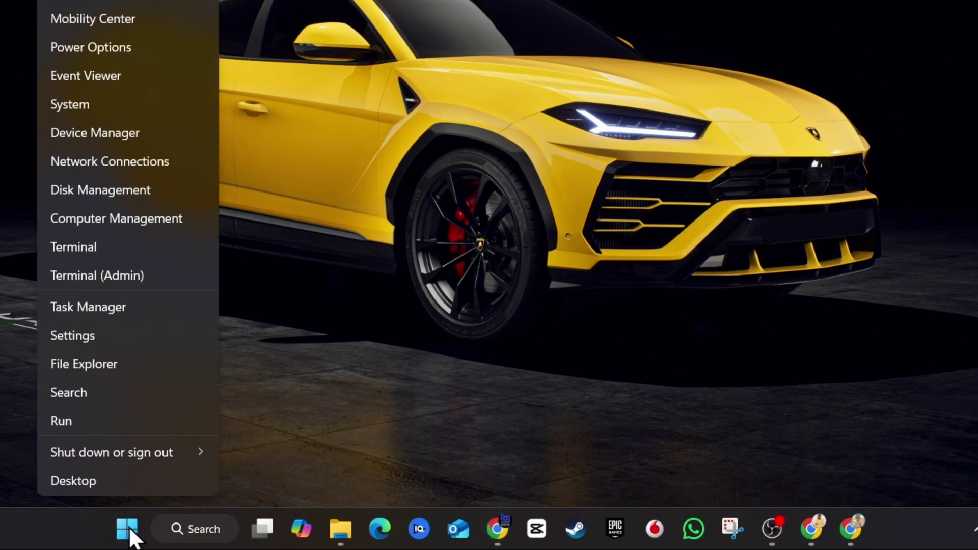
- Launch Settings and go to the Personalization section
{"action": "left_click", "coordinate": [121, 340]}
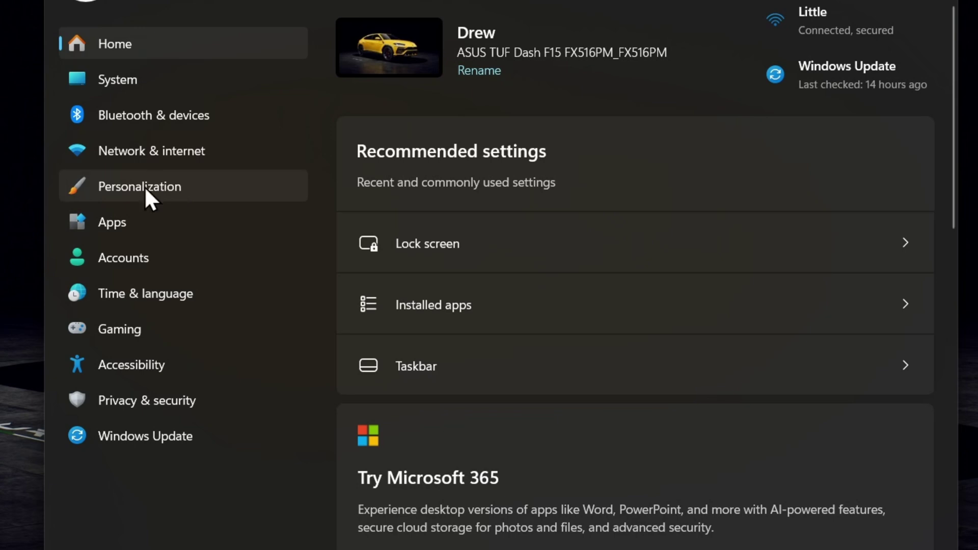
{"action": "left_click", "coordinate": [146, 189]}
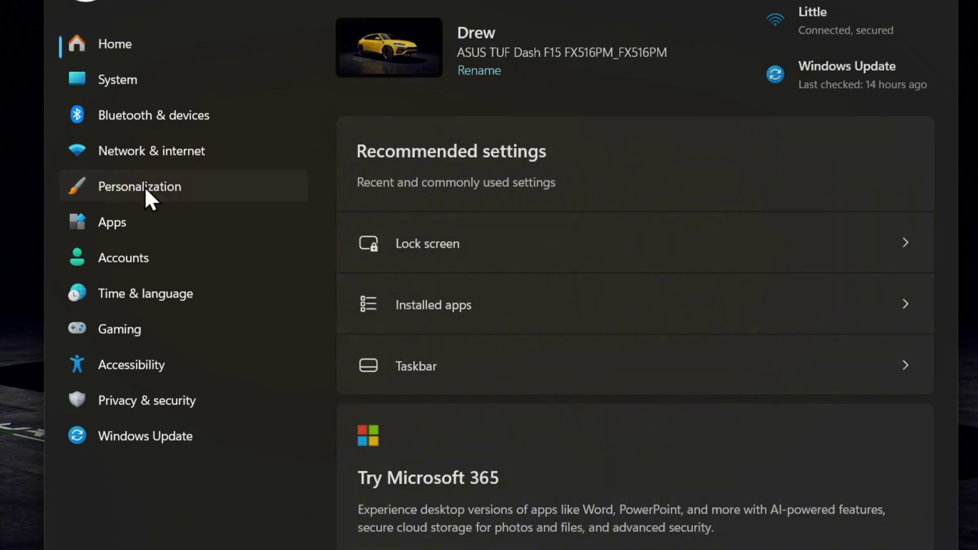
{"action": "scroll", "coordinate": [503, 450], "scroll_direction": "down", "scroll_amount": 3}
{"action": "scroll", "coordinate": [502, 450], "scroll_direction": "down", "scroll_amount": 5}
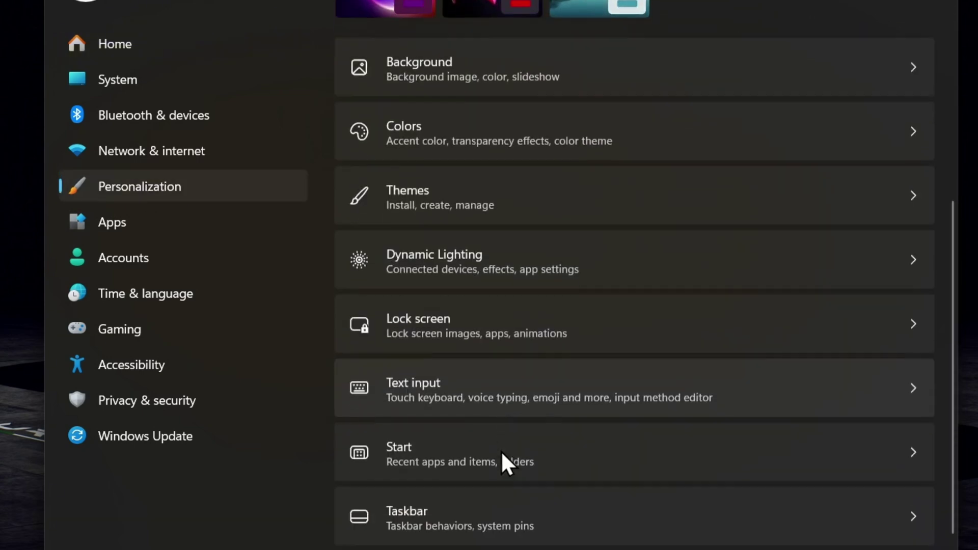
- Open the Fonts page and scroll through the available fonts and back up
{"action": "left_click", "coordinate": [462, 470]}
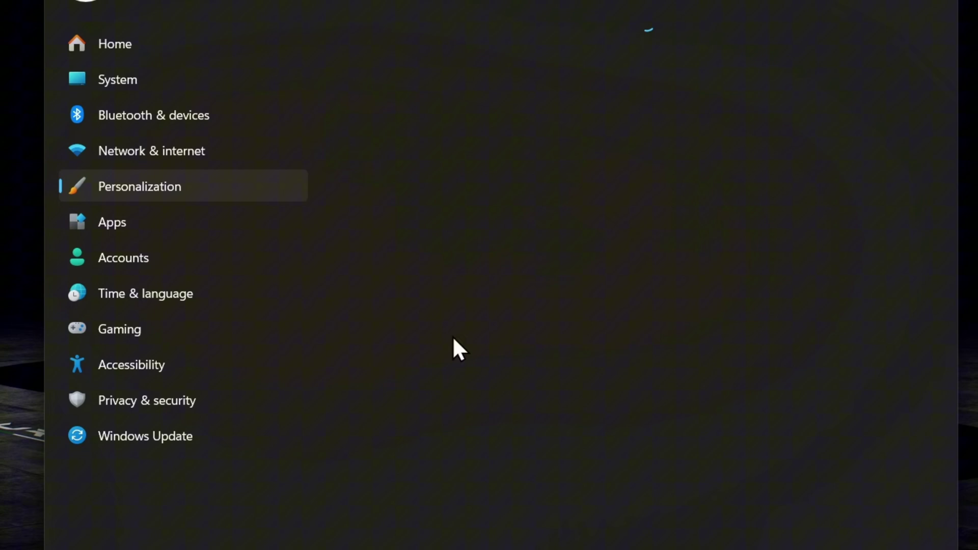
{"action": "scroll", "coordinate": [560, 295], "scroll_direction": "down", "scroll_amount": 3}
{"action": "scroll", "coordinate": [560, 290], "scroll_direction": "down", "scroll_amount": 18}
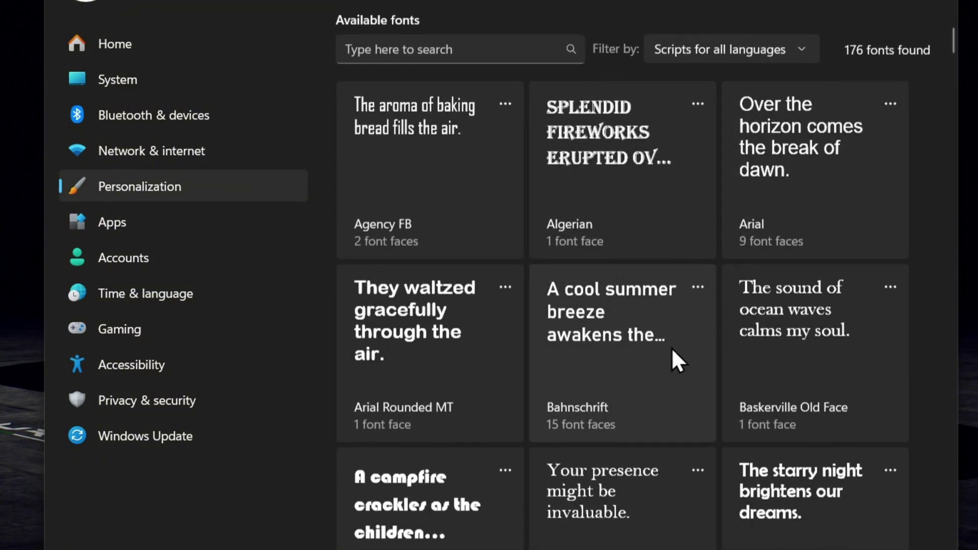
{"action": "scroll", "coordinate": [700, 378], "scroll_direction": "down", "scroll_amount": 20}
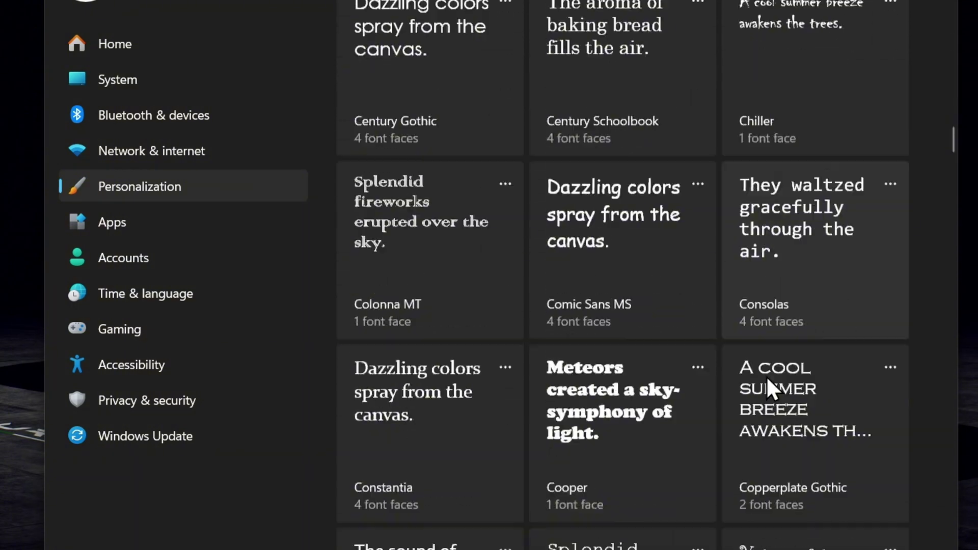
{"action": "scroll", "coordinate": [754, 363], "scroll_direction": "down", "scroll_amount": 20}
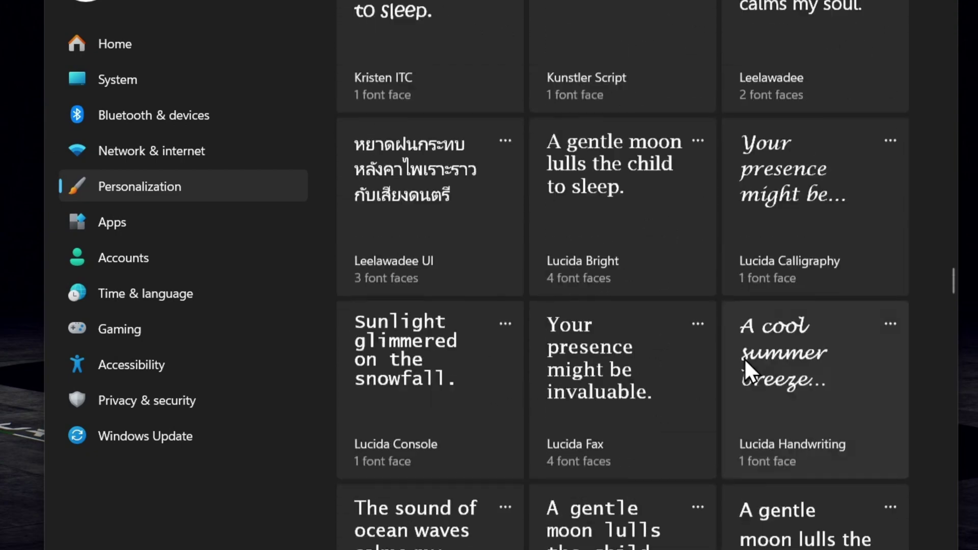
{"action": "scroll", "coordinate": [740, 359], "scroll_direction": "down", "scroll_amount": 20}
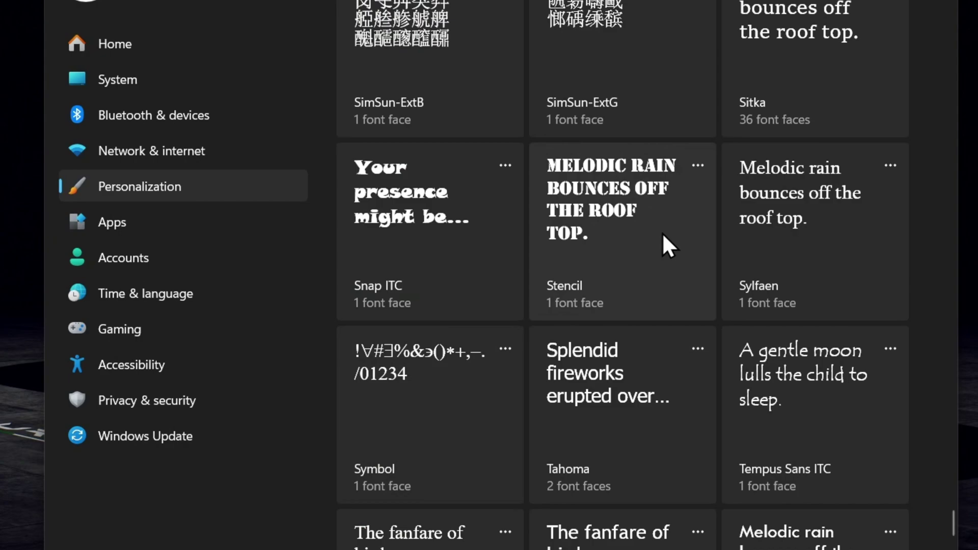
{"action": "scroll", "coordinate": [662, 232], "scroll_direction": "up", "scroll_amount": 20}
{"action": "scroll", "coordinate": [673, 204], "scroll_direction": "up", "scroll_amount": 20}
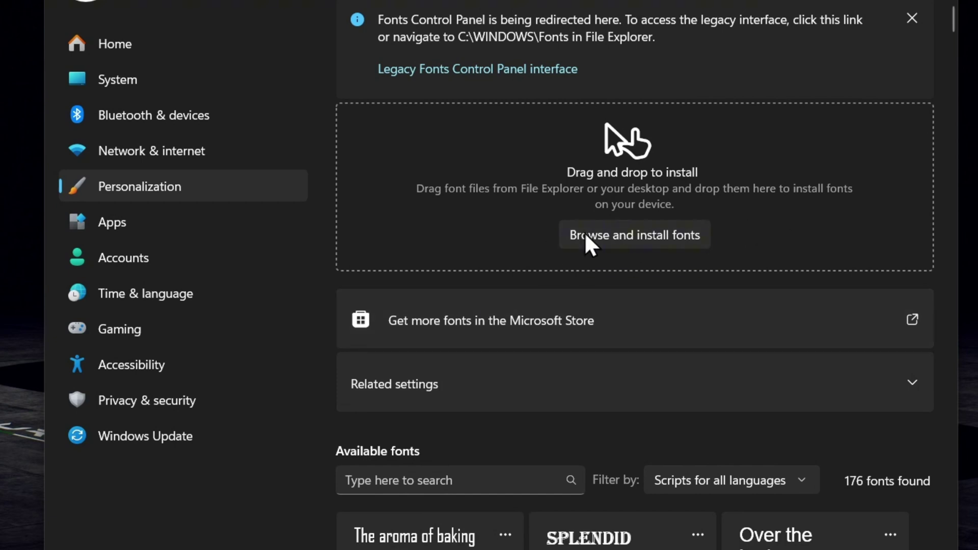
{"action": "left_click", "coordinate": [631, 242]}
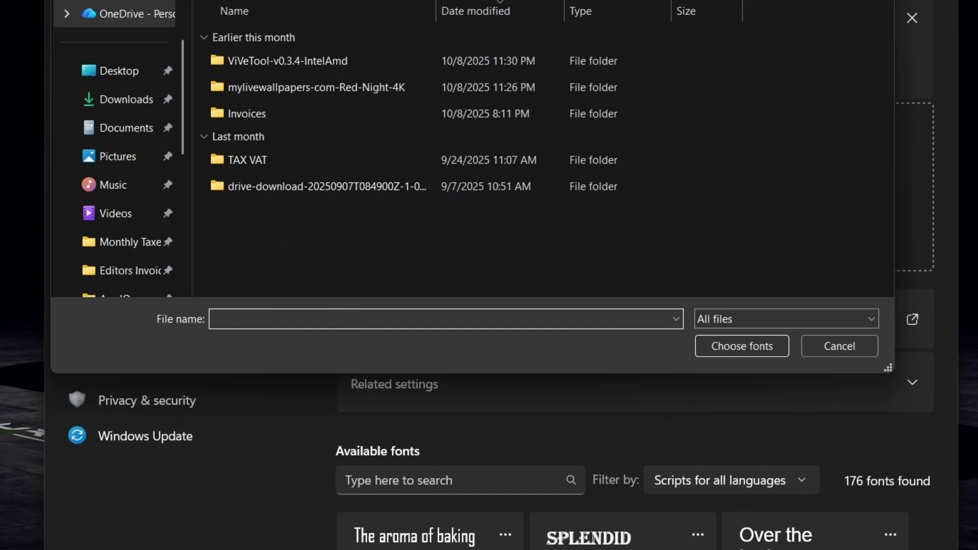
{"action": "key", "text": "Escape"}
{"action": "scroll", "coordinate": [588, 88], "scroll_direction": "down", "scroll_amount": 5}
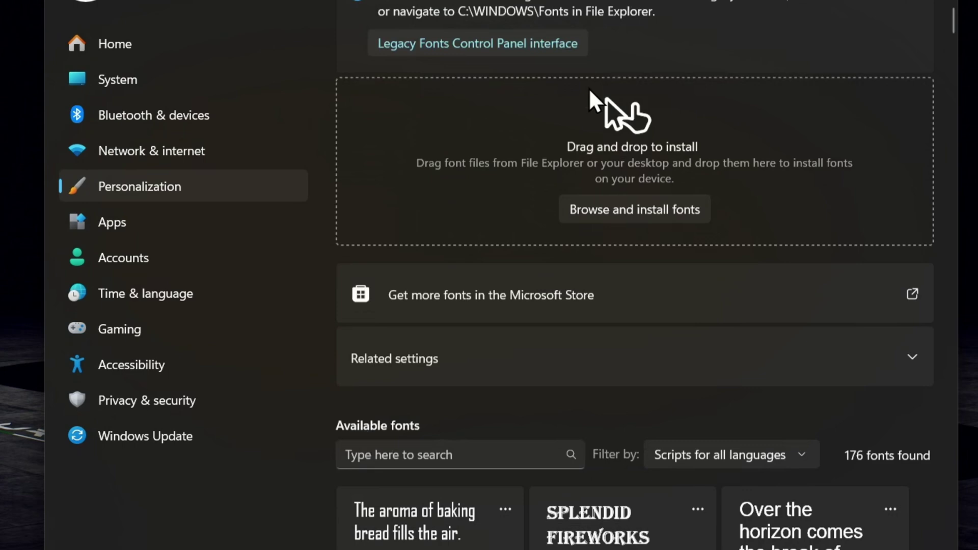
{"action": "scroll", "coordinate": [498, 155], "scroll_direction": "up", "scroll_amount": 3}
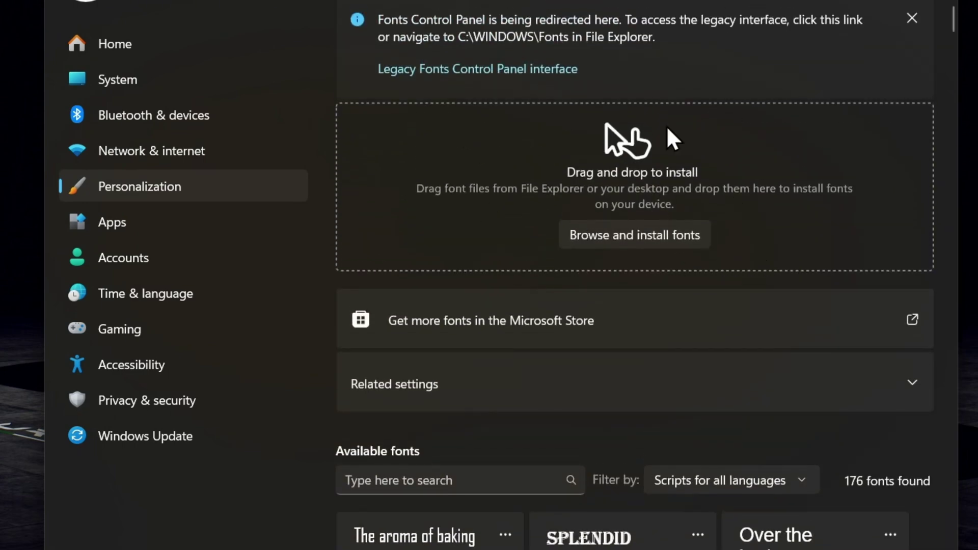
{"action": "scroll", "coordinate": [683, 171], "scroll_direction": "down", "scroll_amount": 5}
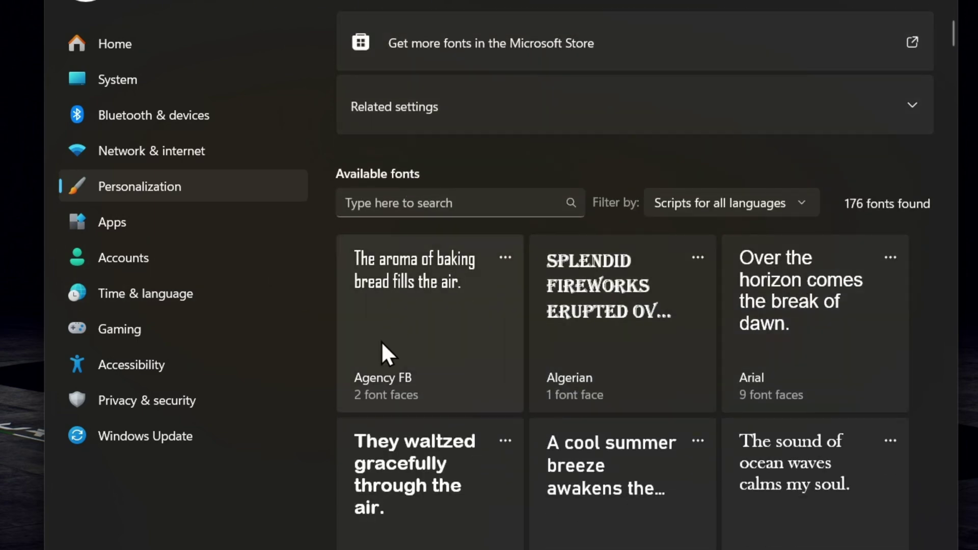
- View the Agency FB font details, then return to the font list
{"action": "left_click", "coordinate": [438, 298]}
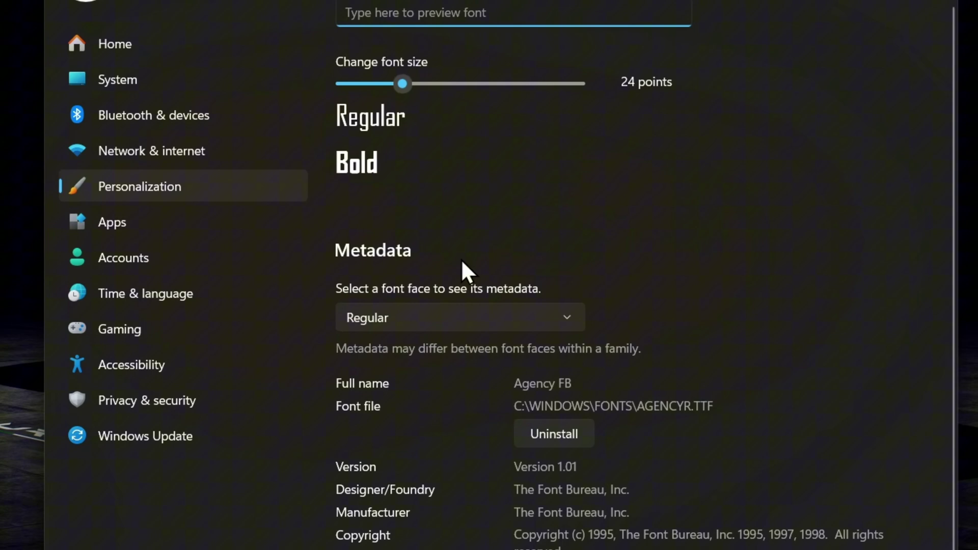
{"action": "scroll", "coordinate": [801, 159], "scroll_direction": "down", "scroll_amount": 1}
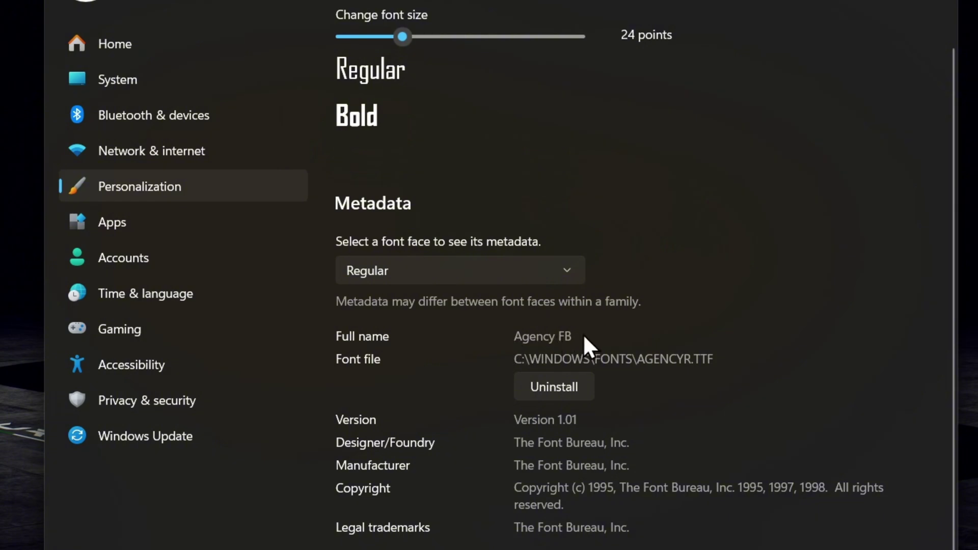
{"action": "key", "text": "alt+Left"}
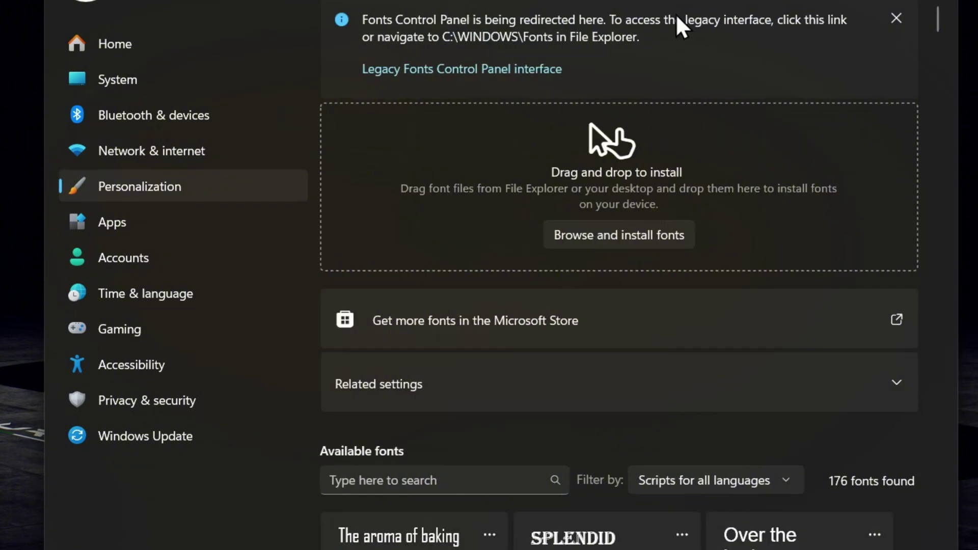
{"action": "scroll", "coordinate": [698, 414], "scroll_direction": "down", "scroll_amount": 10}
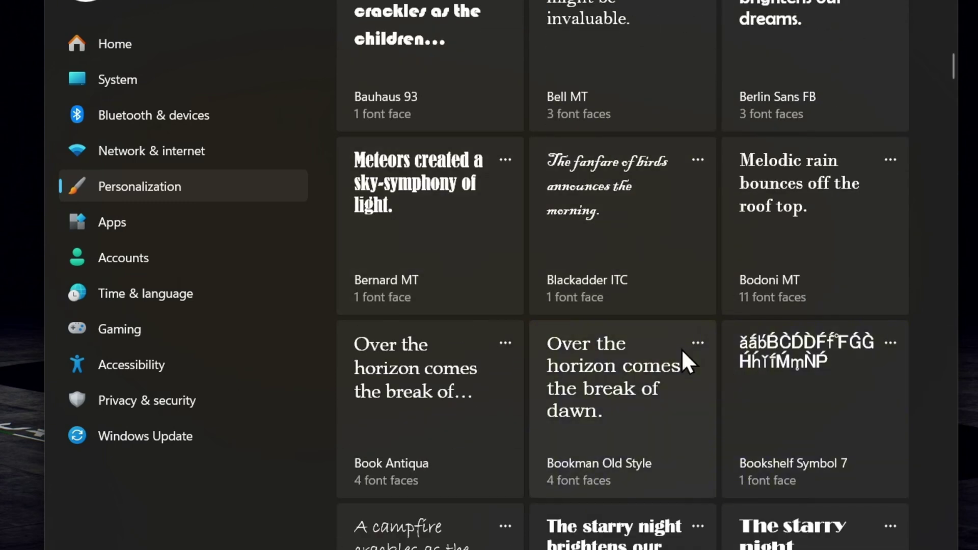
- Check the Bookman Old Style font, then reopen the Agency FB details
{"action": "left_click", "coordinate": [613, 385]}
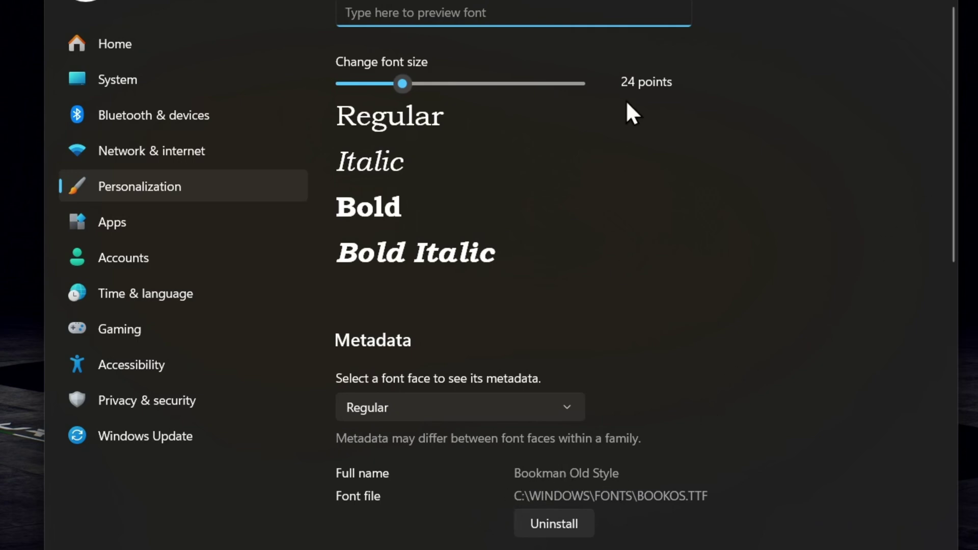
{"action": "left_click", "coordinate": [599, 1]}
{"action": "scroll", "coordinate": [467, 463], "scroll_direction": "down", "scroll_amount": 5}
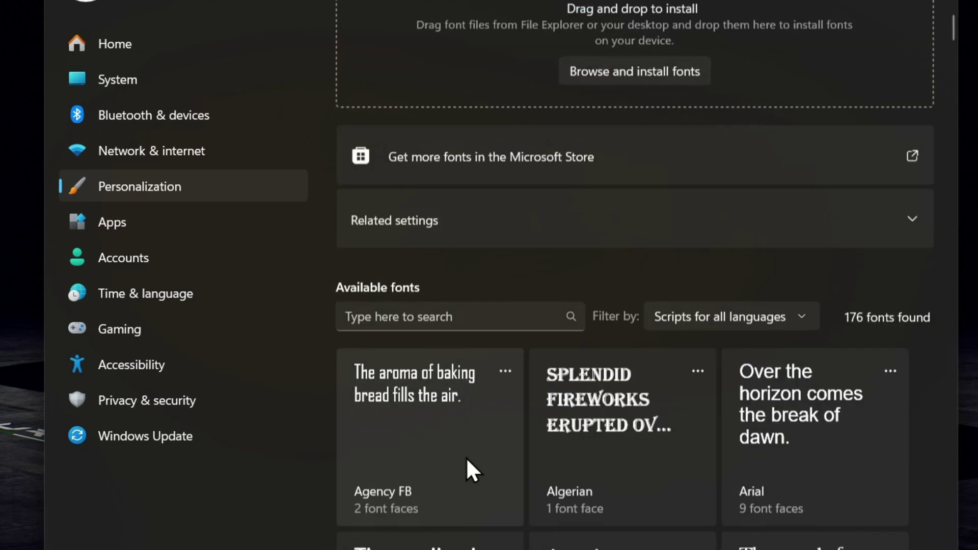
{"action": "left_click", "coordinate": [469, 331]}
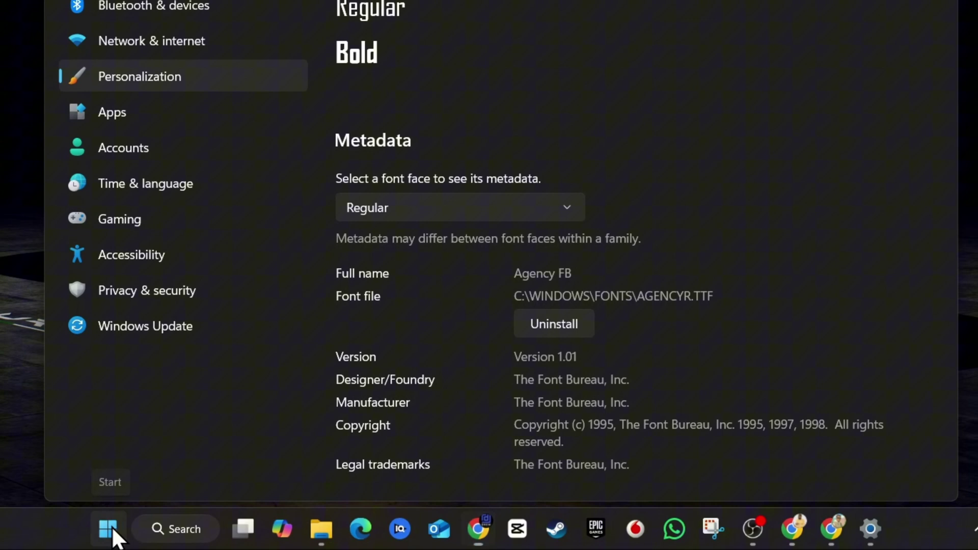
- Search 'regis' and run Registry Editor as administrator
{"action": "left_click", "coordinate": [113, 533]}
{"action": "type", "text": "reg"}
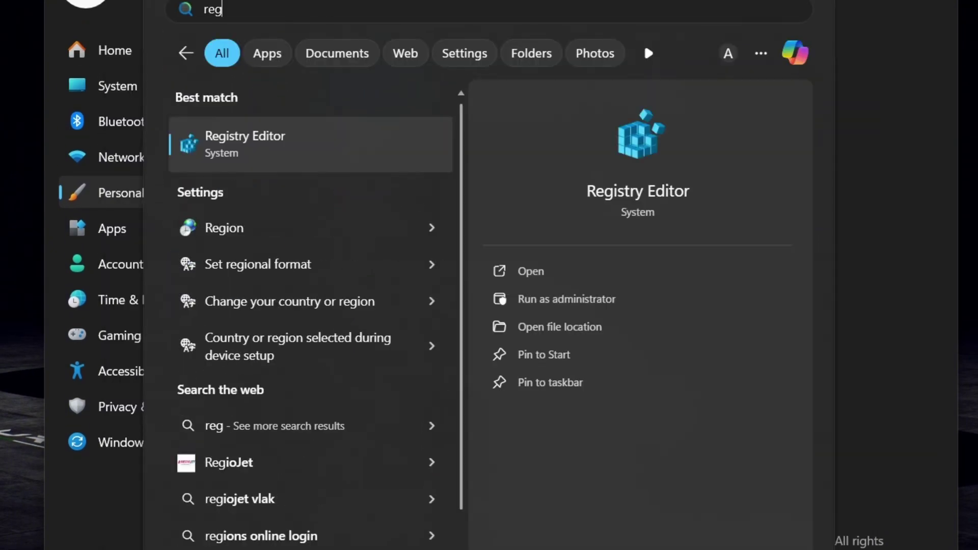
{"action": "type", "text": "is"}
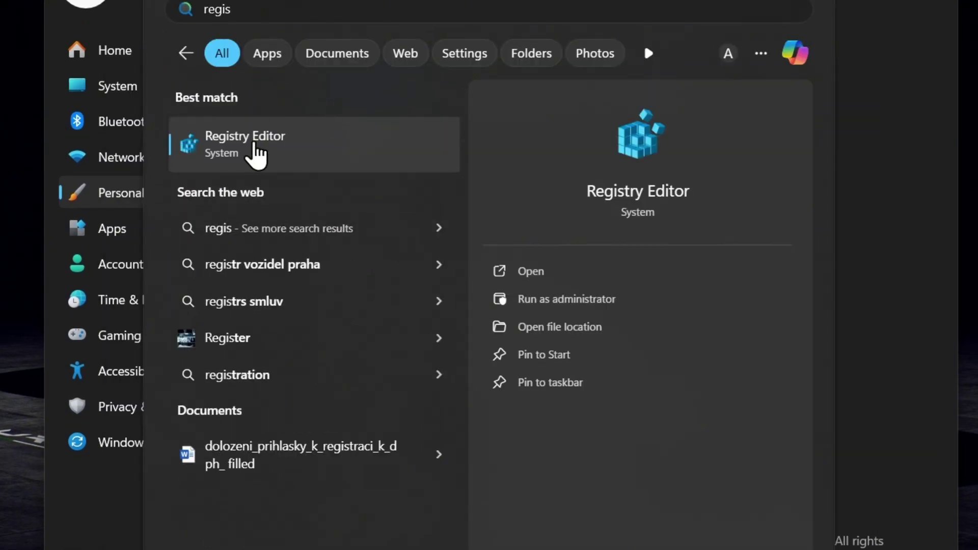
{"action": "right_click", "coordinate": [256, 152]}
{"action": "left_click", "coordinate": [327, 166]}
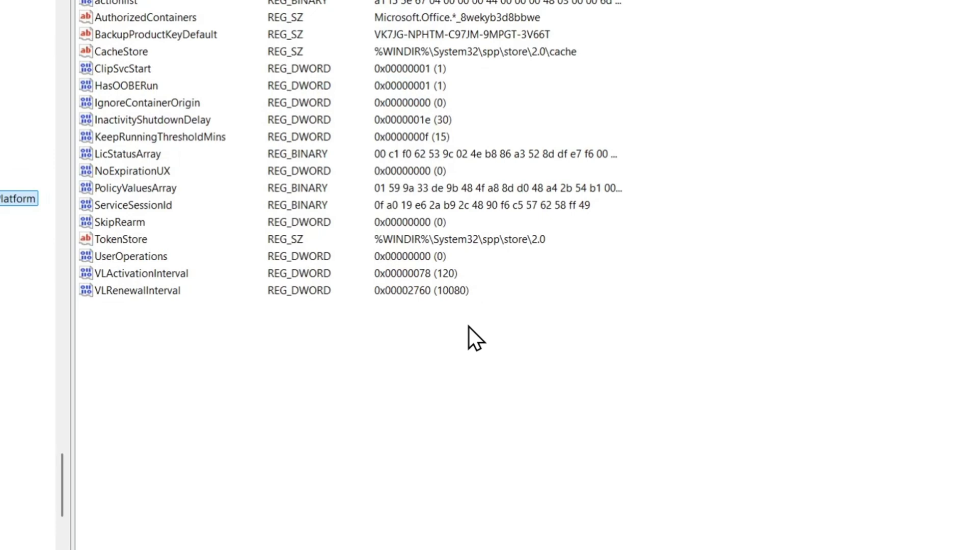
- Expand HKEY_LOCAL_MACHINE > SOFTWARE > Microsoft in the key tree
{"action": "scroll", "coordinate": [112, 275], "scroll_direction": "up", "scroll_amount": 20}
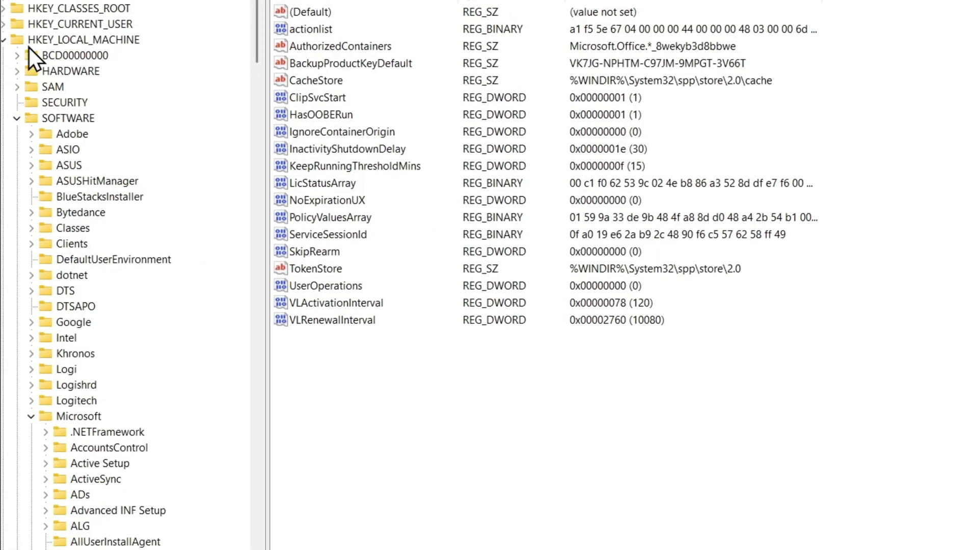
{"action": "left_click", "coordinate": [108, 40]}
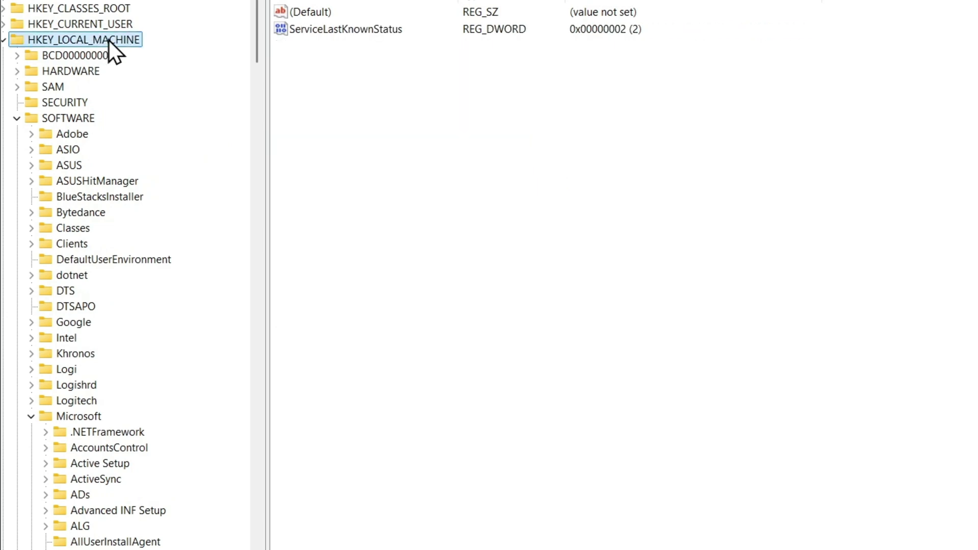
{"action": "left_click", "coordinate": [77, 117]}
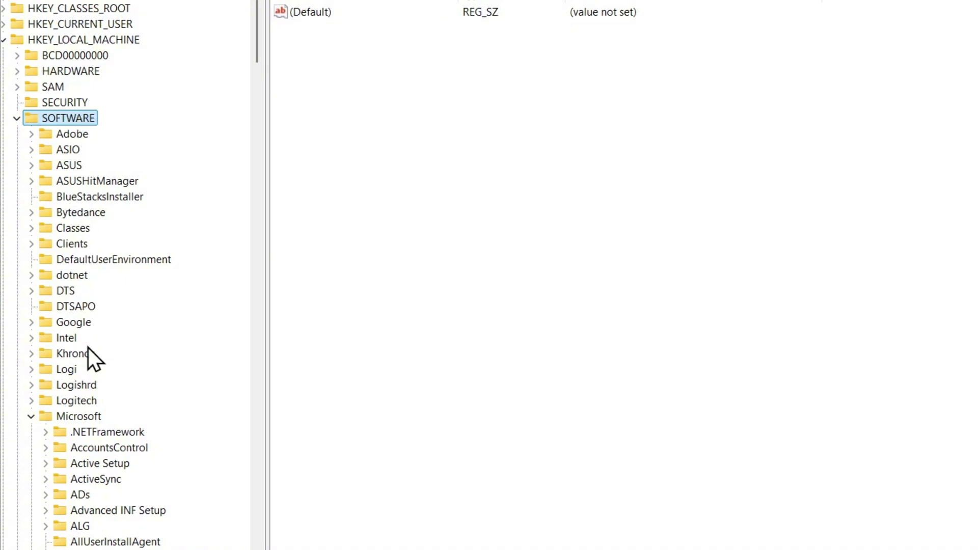
{"action": "left_click", "coordinate": [91, 421]}
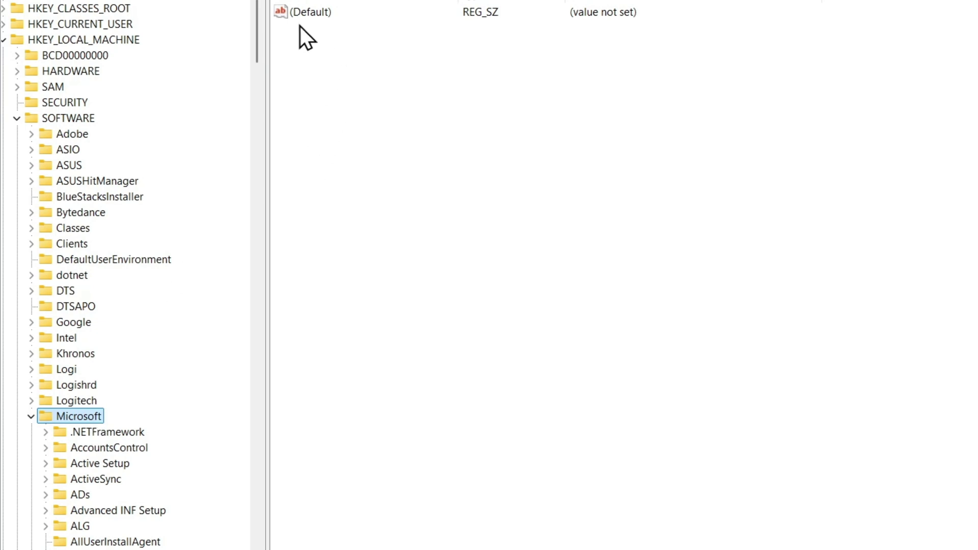
- Expand Windows NT > CurrentVersion and select the FontSubstitutes key
{"action": "left_click_drag", "start_coordinate": [258, 47], "coordinate": [264, 81]}
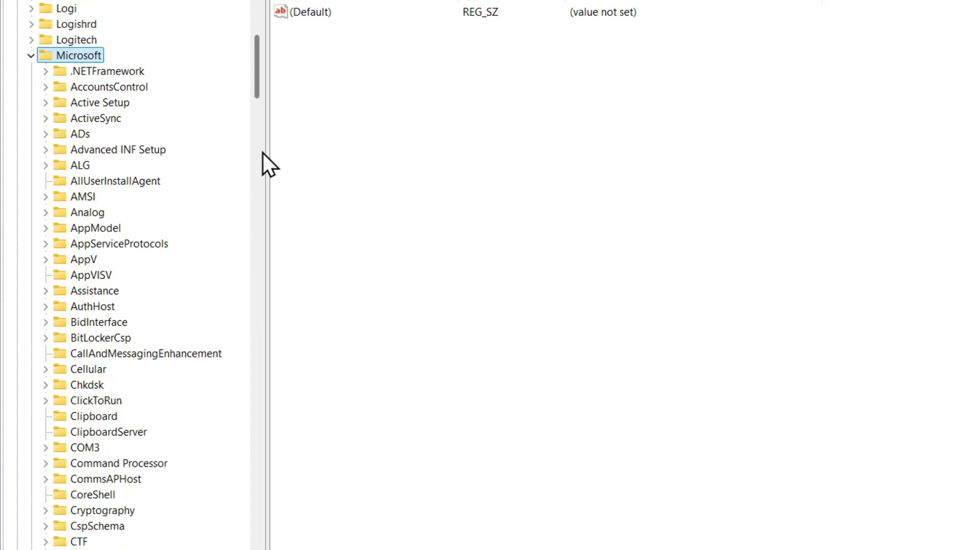
{"action": "left_click_drag", "start_coordinate": [255, 96], "coordinate": [264, 247]}
{"action": "double_click", "coordinate": [115, 336]}
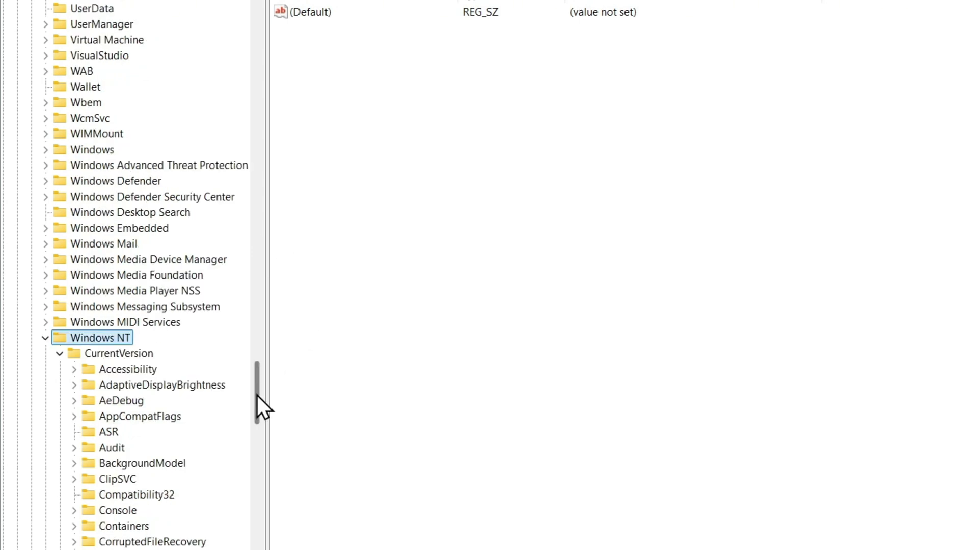
{"action": "left_click_drag", "start_coordinate": [257, 395], "coordinate": [262, 416]}
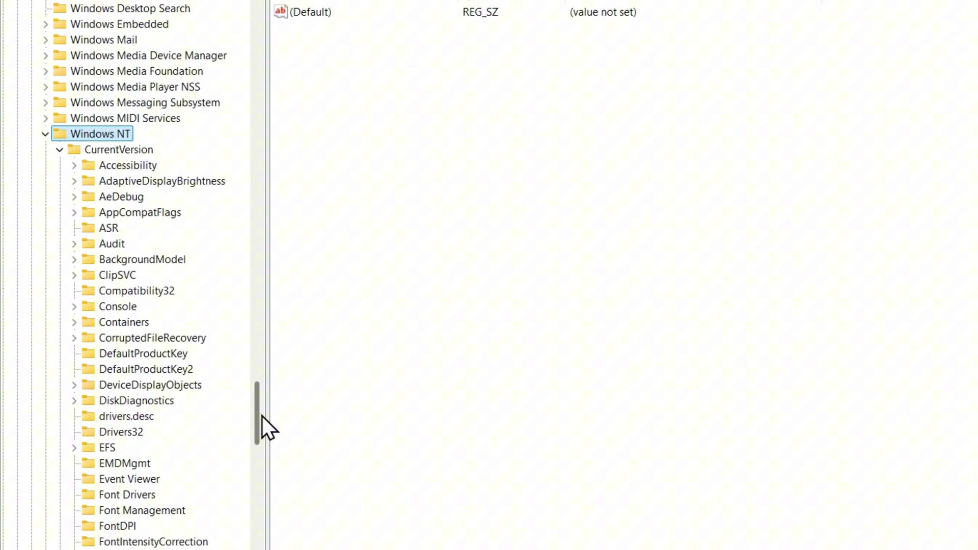
{"action": "scroll", "coordinate": [135, 102], "scroll_direction": "down", "scroll_amount": 1}
{"action": "left_click", "coordinate": [137, 102]}
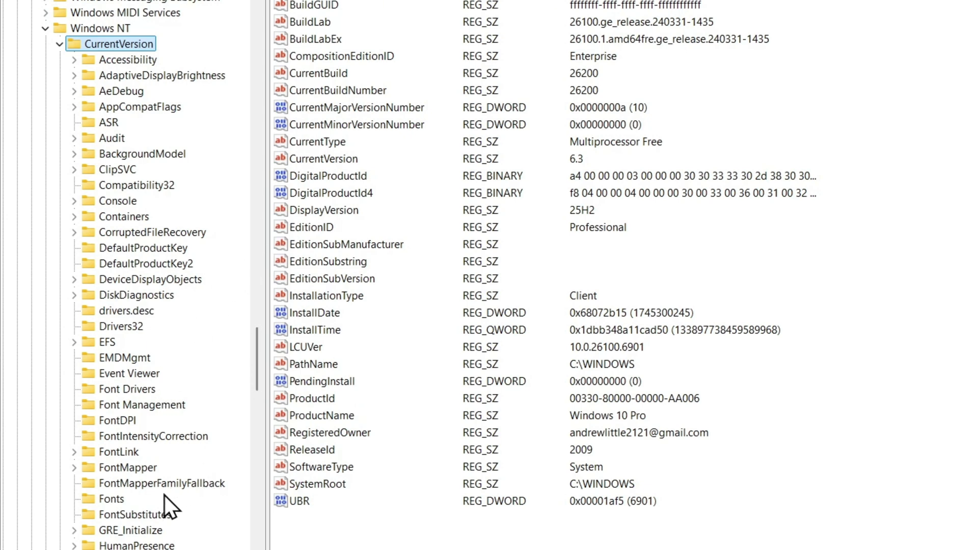
{"action": "left_click", "coordinate": [151, 515]}
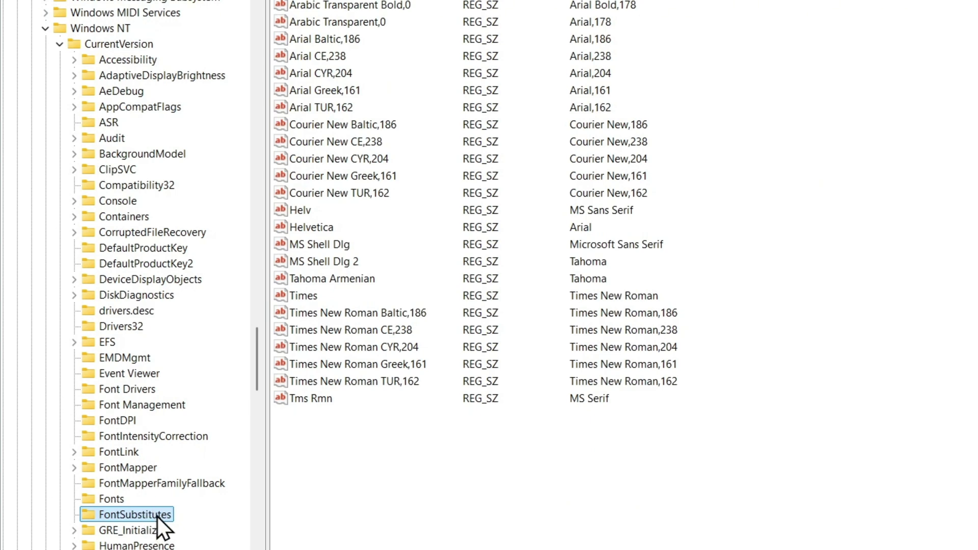
- Create a string value named 'New Font' under FontSubstitutes
{"action": "right_click", "coordinate": [145, 515]}
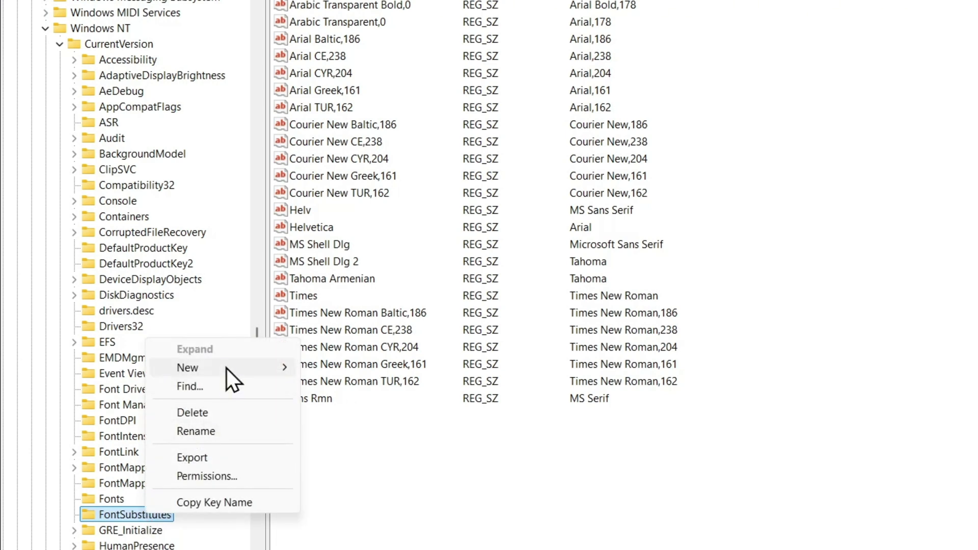
{"action": "mouse_move", "coordinate": [224, 371]}
{"action": "left_click", "coordinate": [350, 393]}
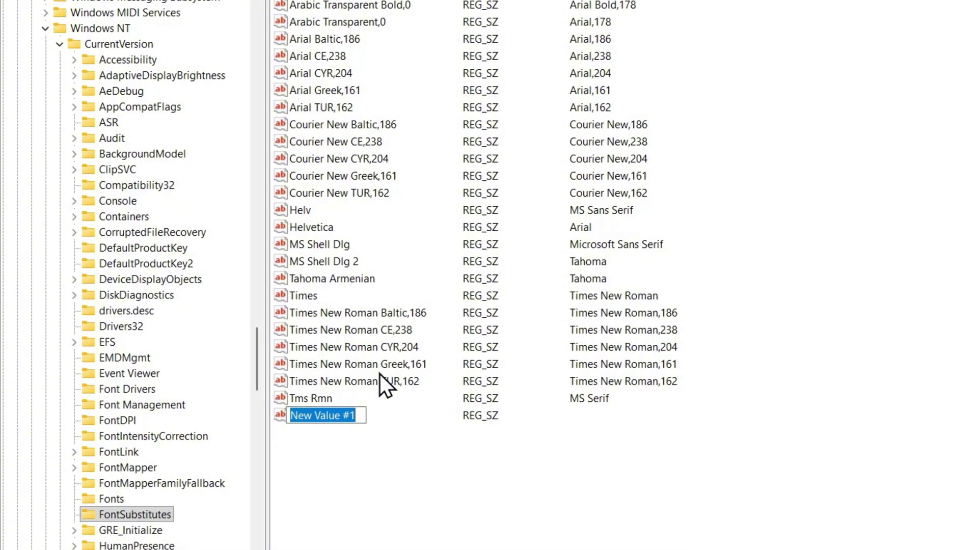
{"action": "type", "text": "New "}
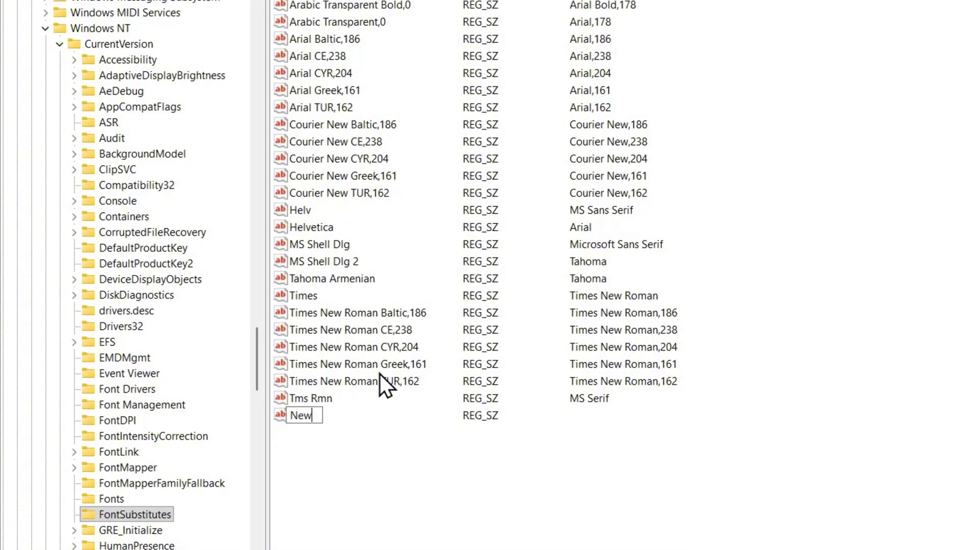
{"action": "type", "text": "Font"}
{"action": "key", "text": "Return"}
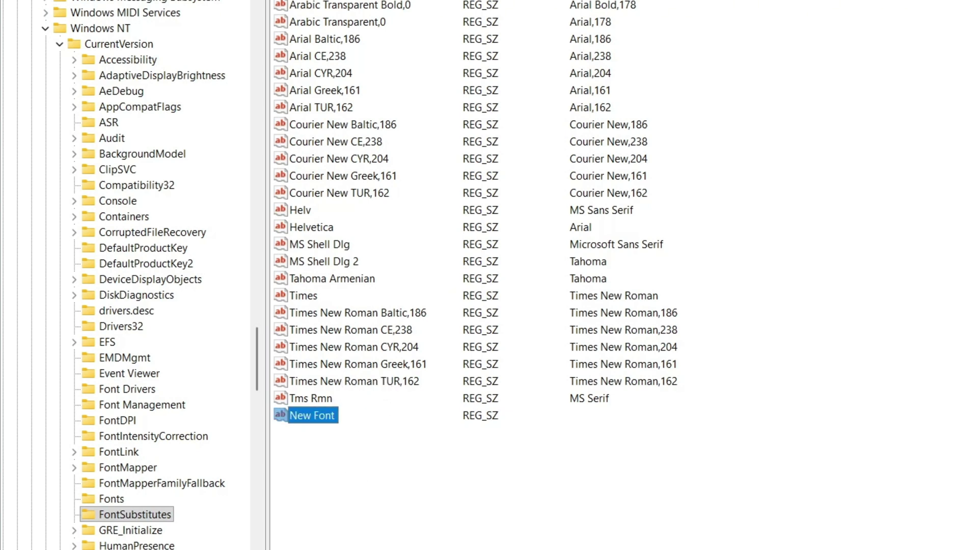
{"action": "left_click", "coordinate": [349, 450]}
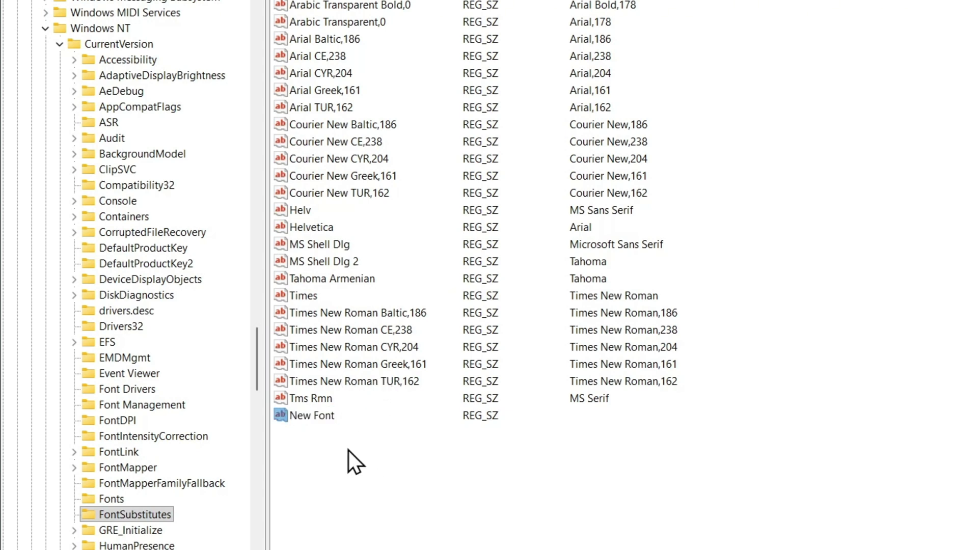
- Edit the New Font value and enter 'Agency FB' as its data
{"action": "double_click", "coordinate": [304, 417]}
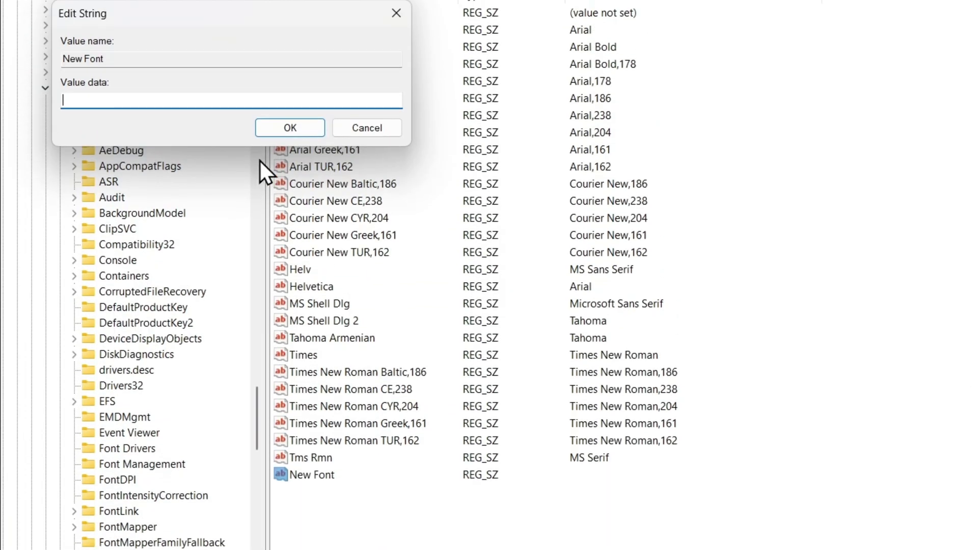
{"action": "type", "text": "Agenc"}
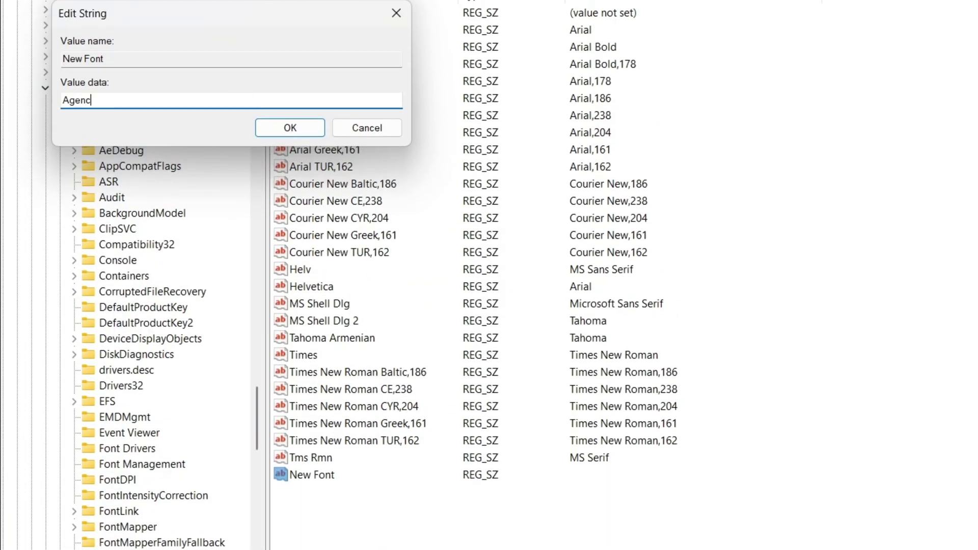
{"action": "type", "text": "y FB"}
{"action": "left_click", "coordinate": [303, 133]}
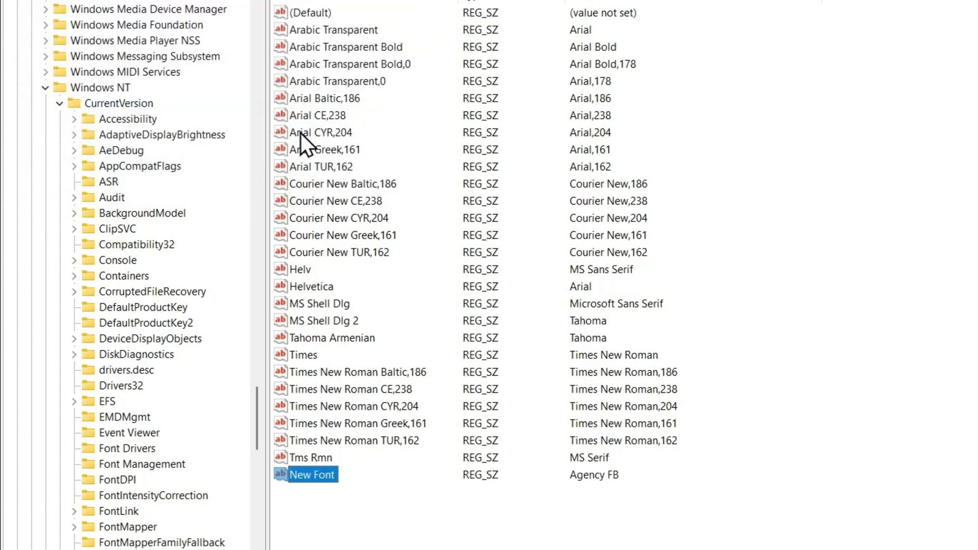